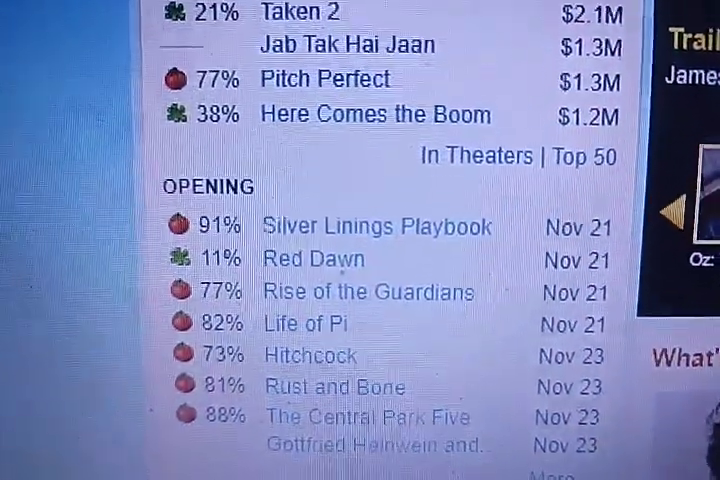
scroll(360, 240, down, 3)
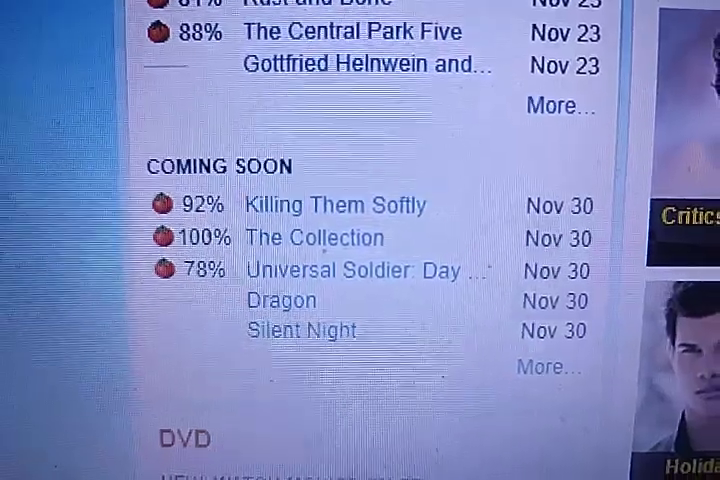